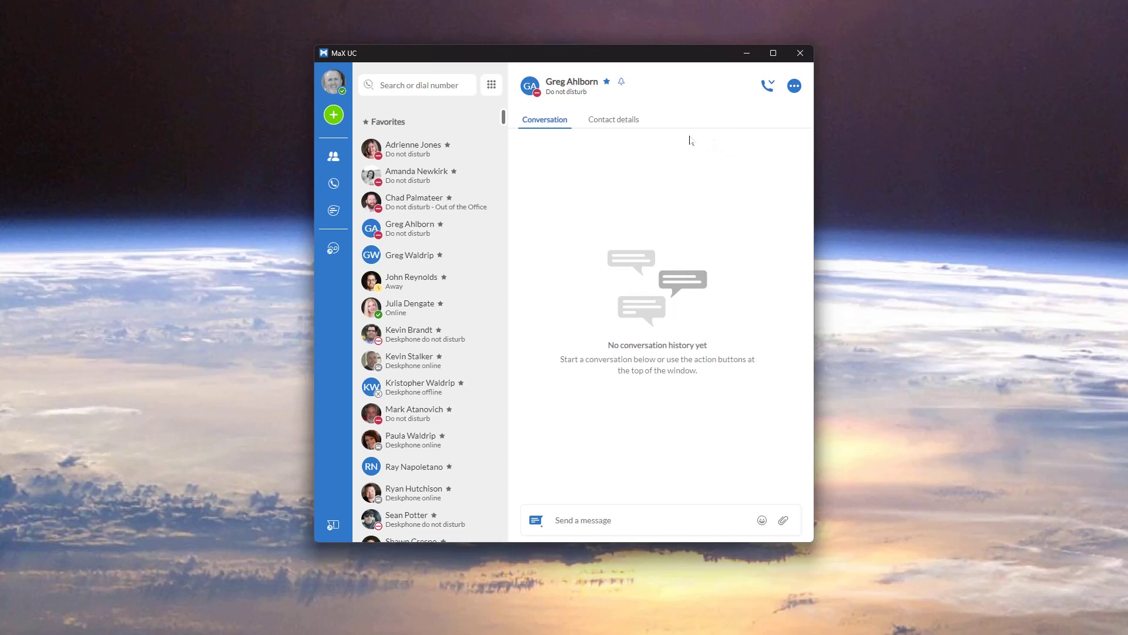
- Turn off Direct Calling in the Calls tab of MaX UC's settings
left_click(329, 86)
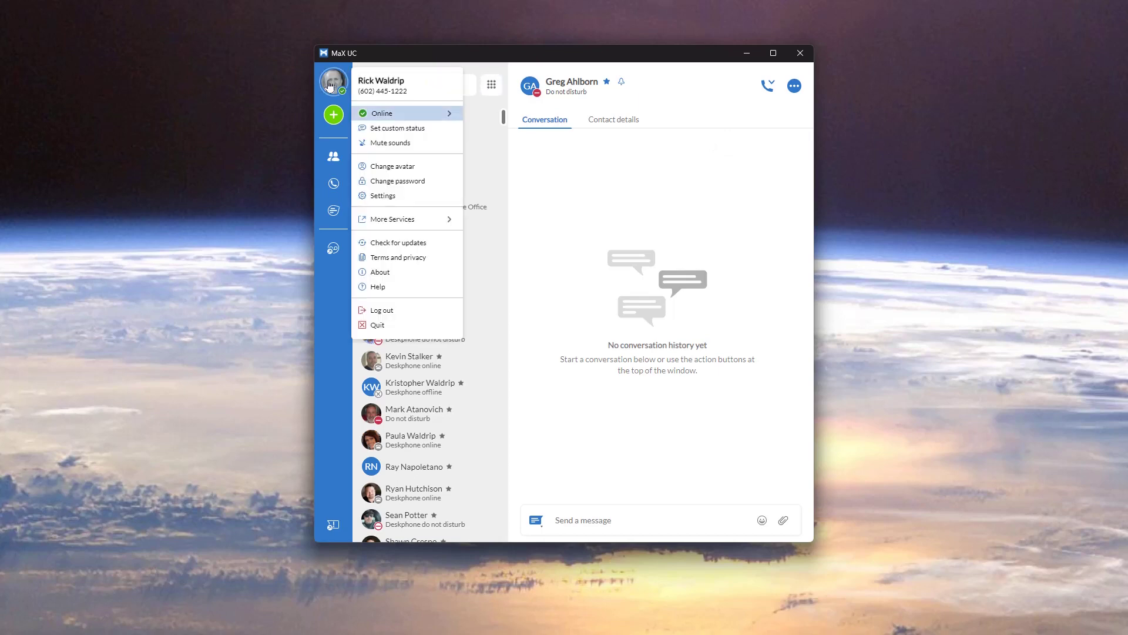
left_click(372, 197)
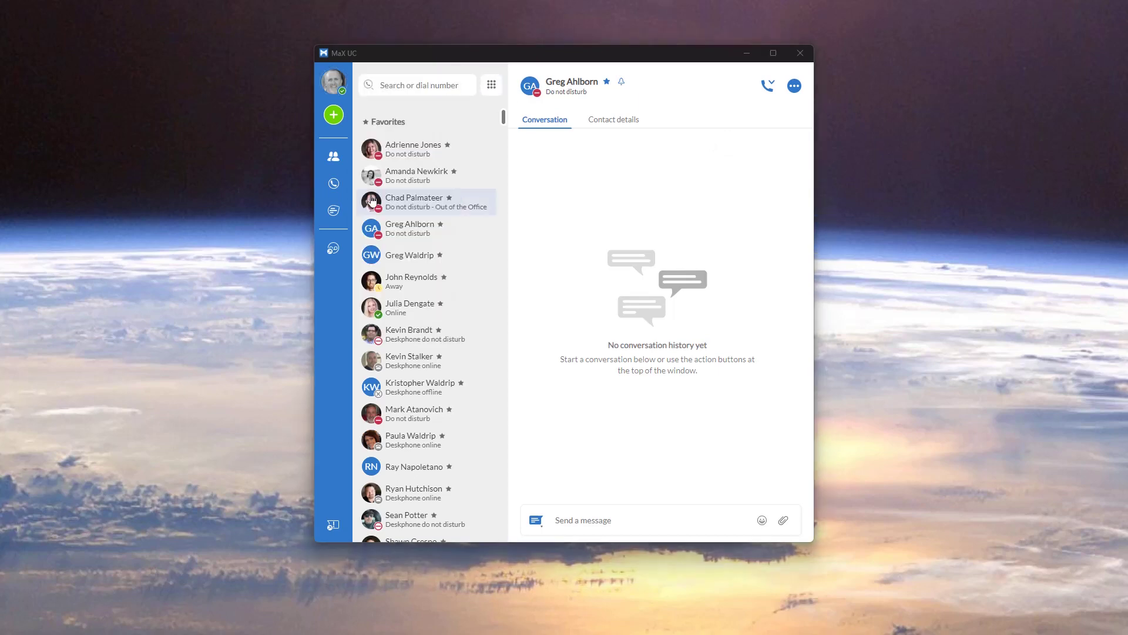
left_click(439, 187)
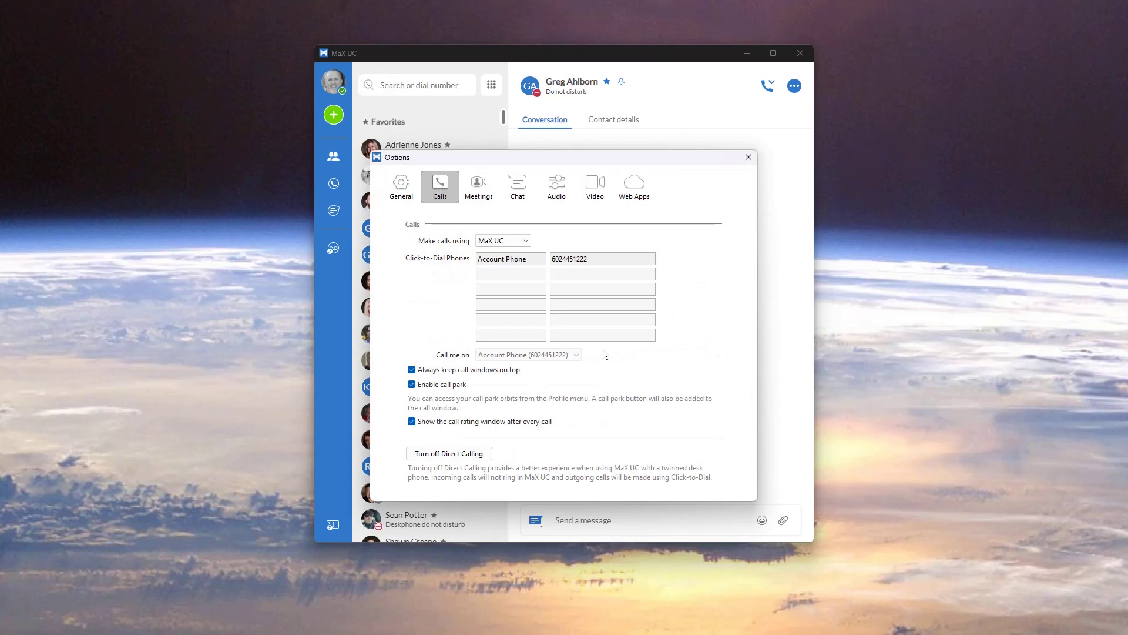
left_click(452, 458)
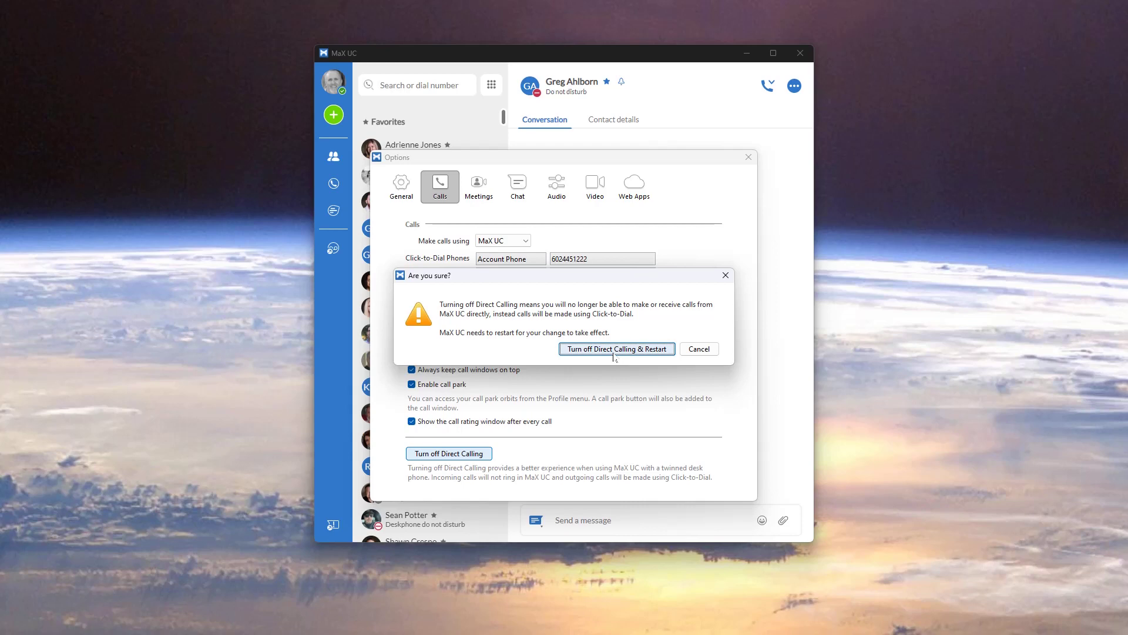
- Confirm 'Turn off Direct Calling & Restart' so MaX UC restarts using Click-to-Dial
left_click(615, 349)
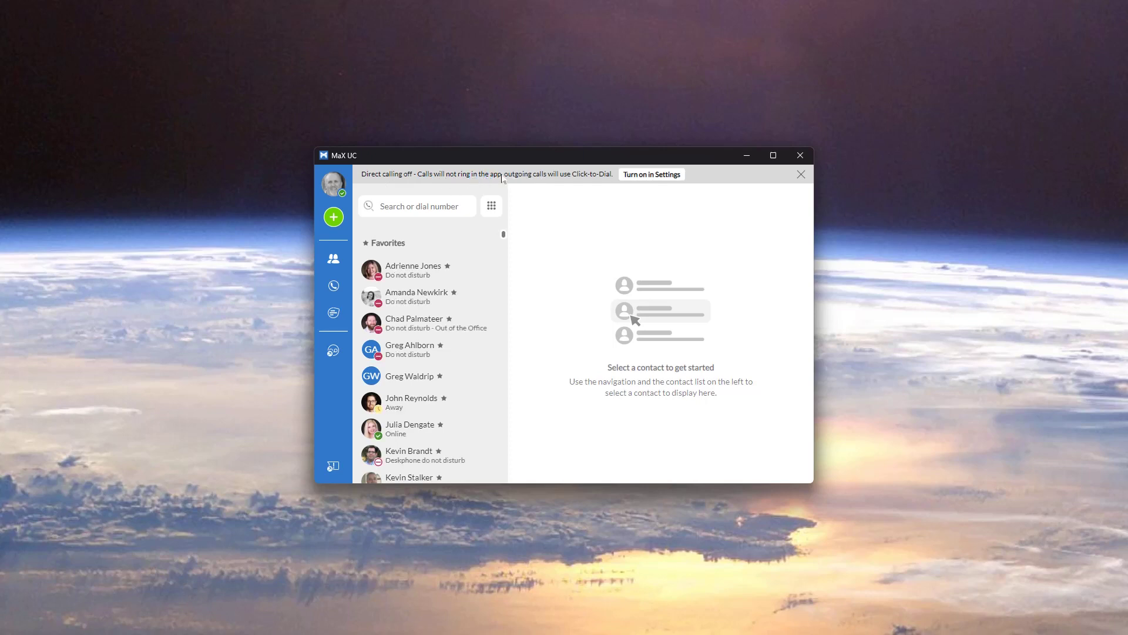
left_click(801, 175)
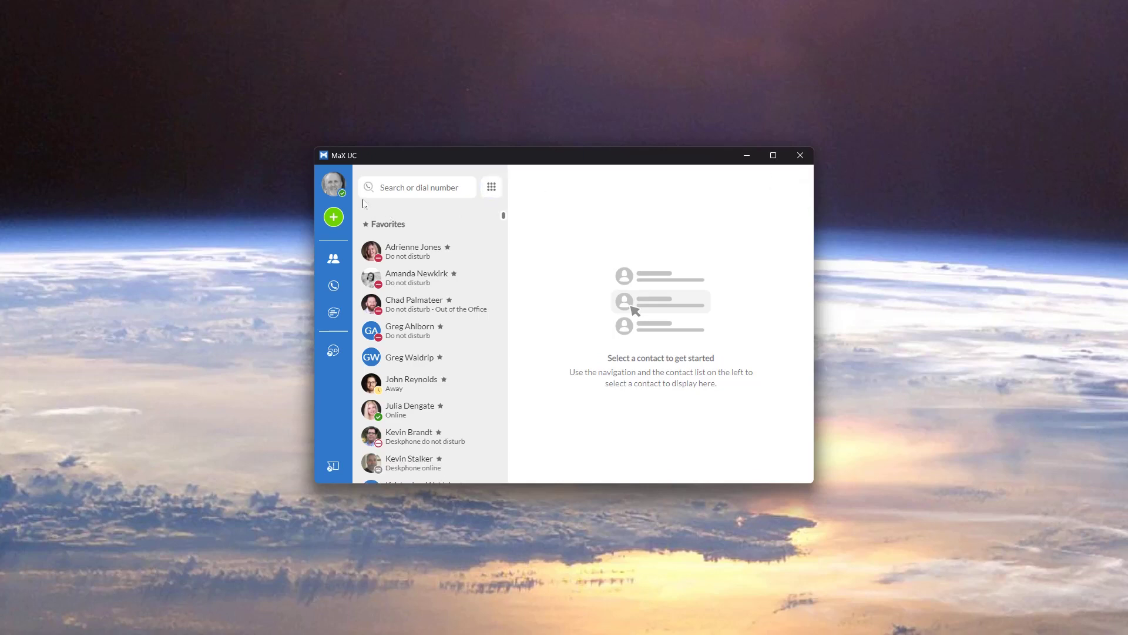
left_click(334, 188)
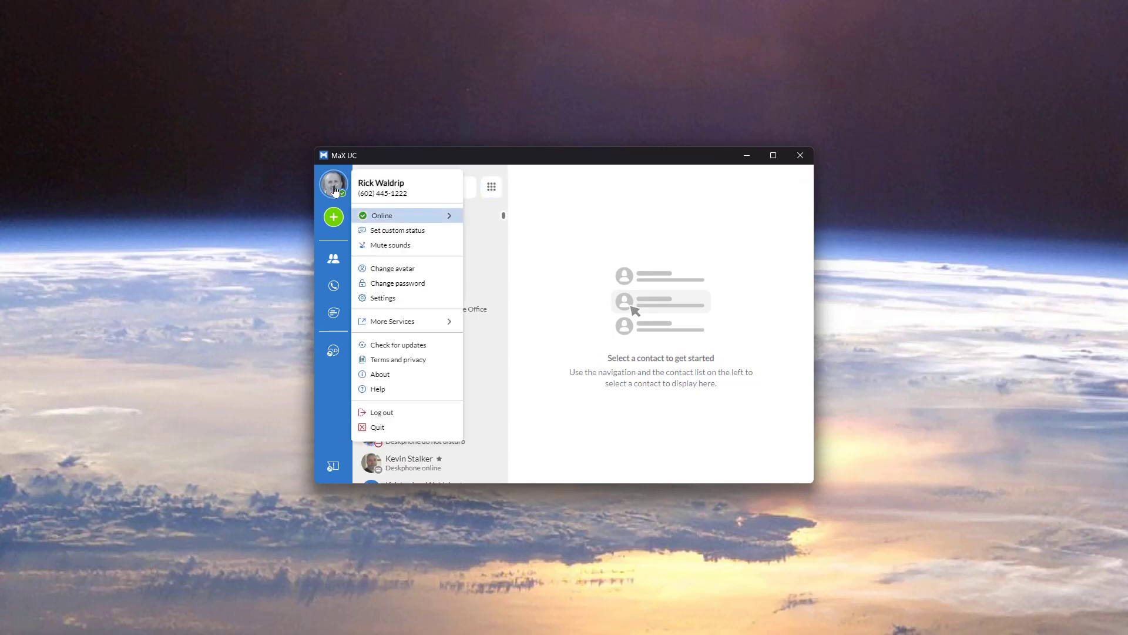
left_click(379, 298)
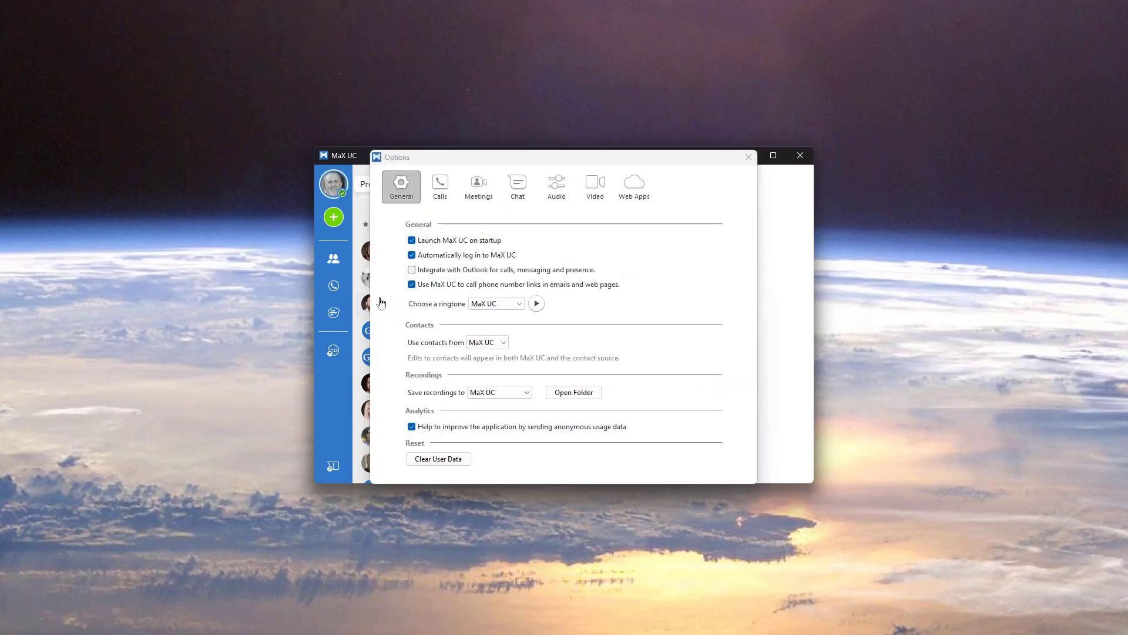
left_click(442, 195)
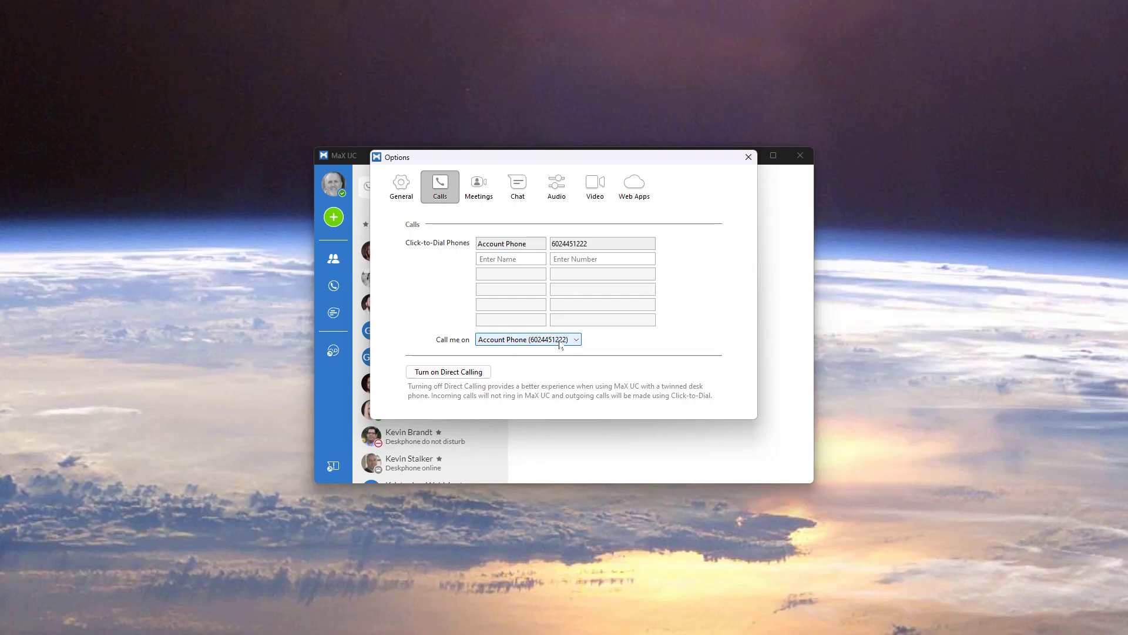
left_click(559, 345)
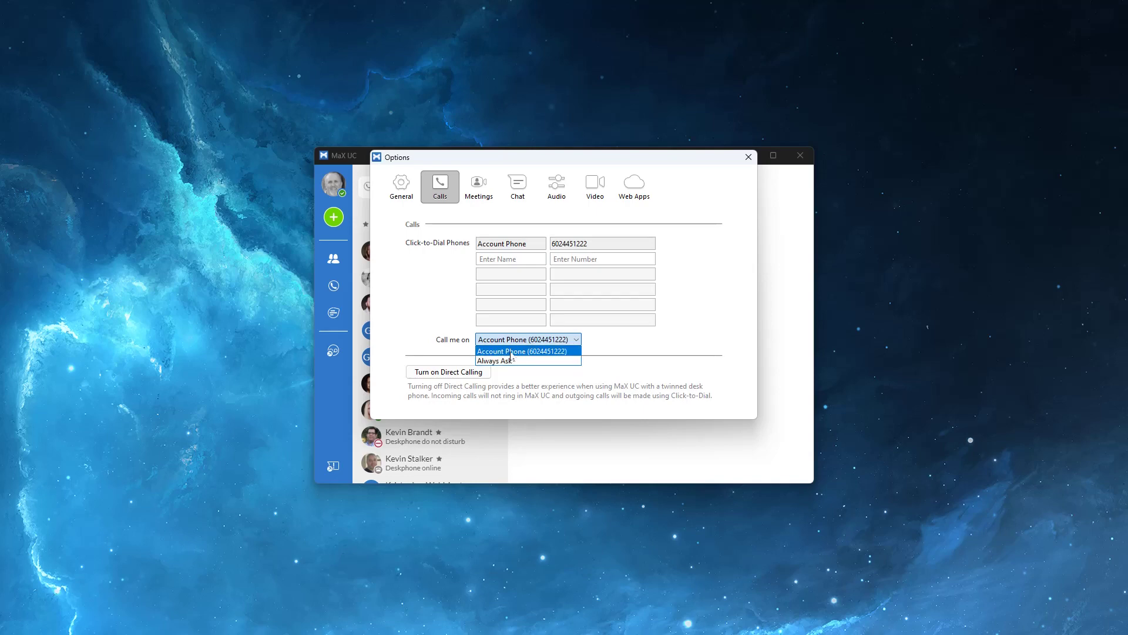
left_click(511, 352)
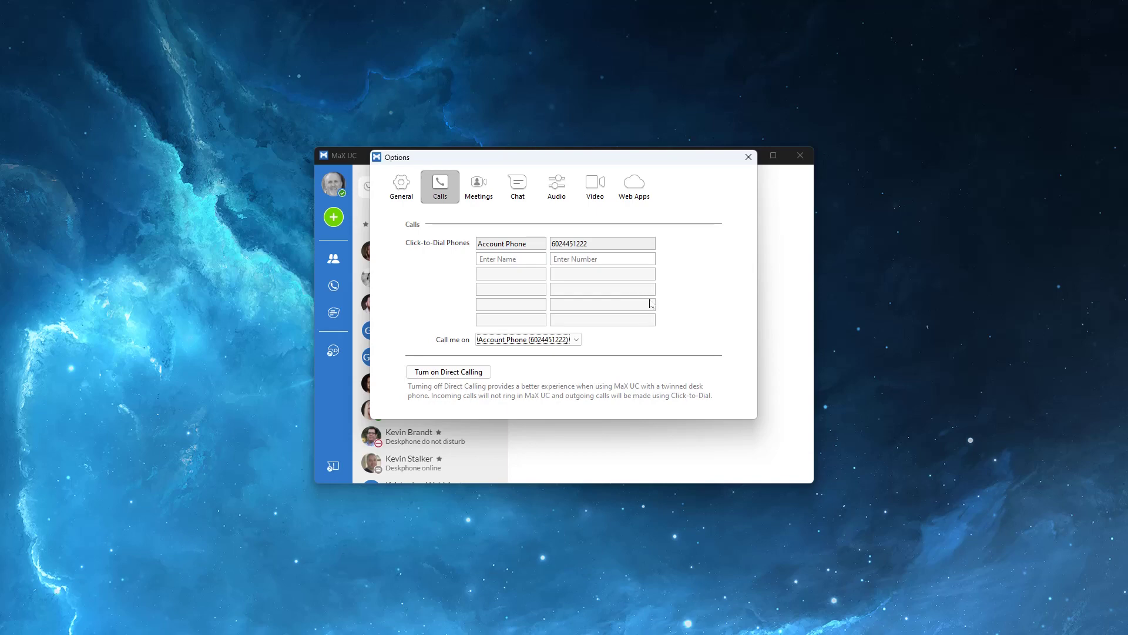
left_click(748, 158)
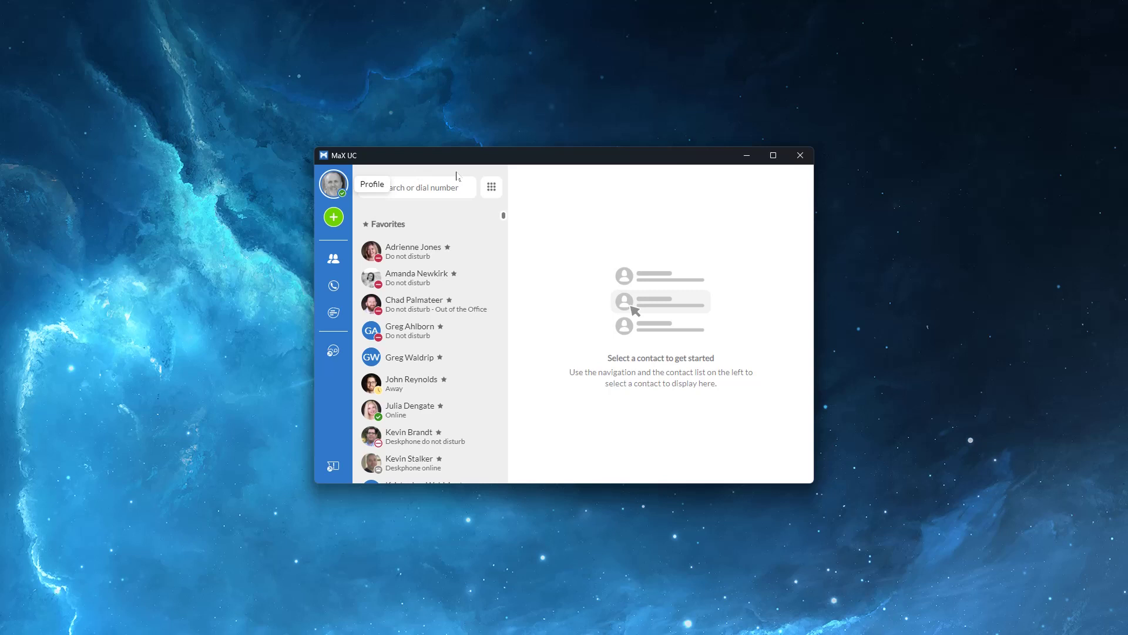
- Open a favorite contact's conversation and put the cursor in the 'Search or dial number' field
left_click(400, 187)
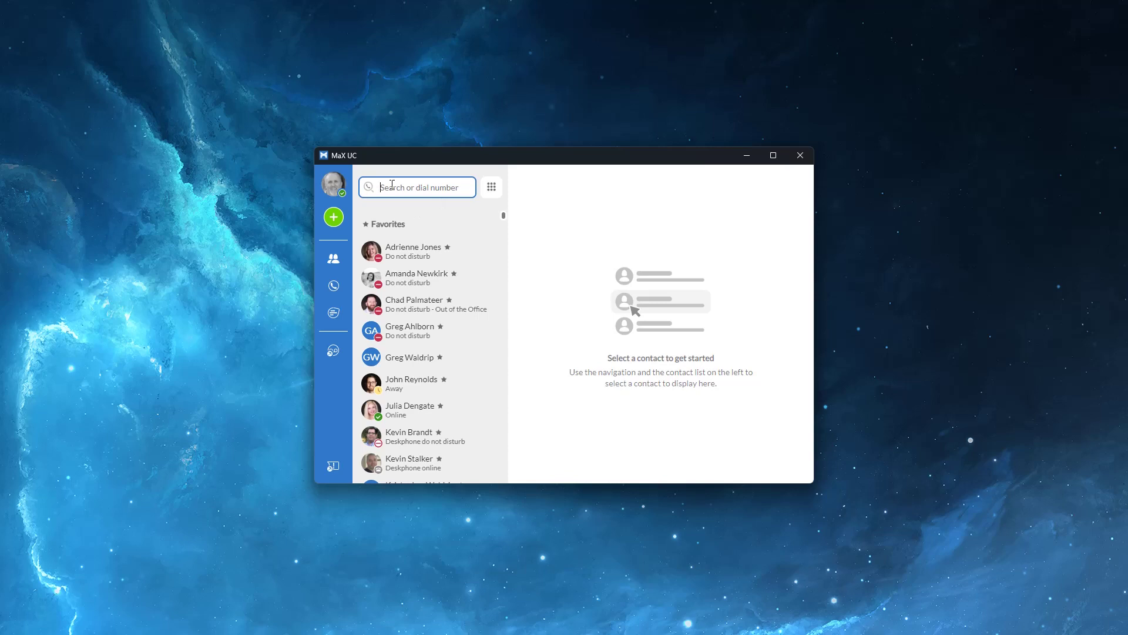
left_click(492, 189)
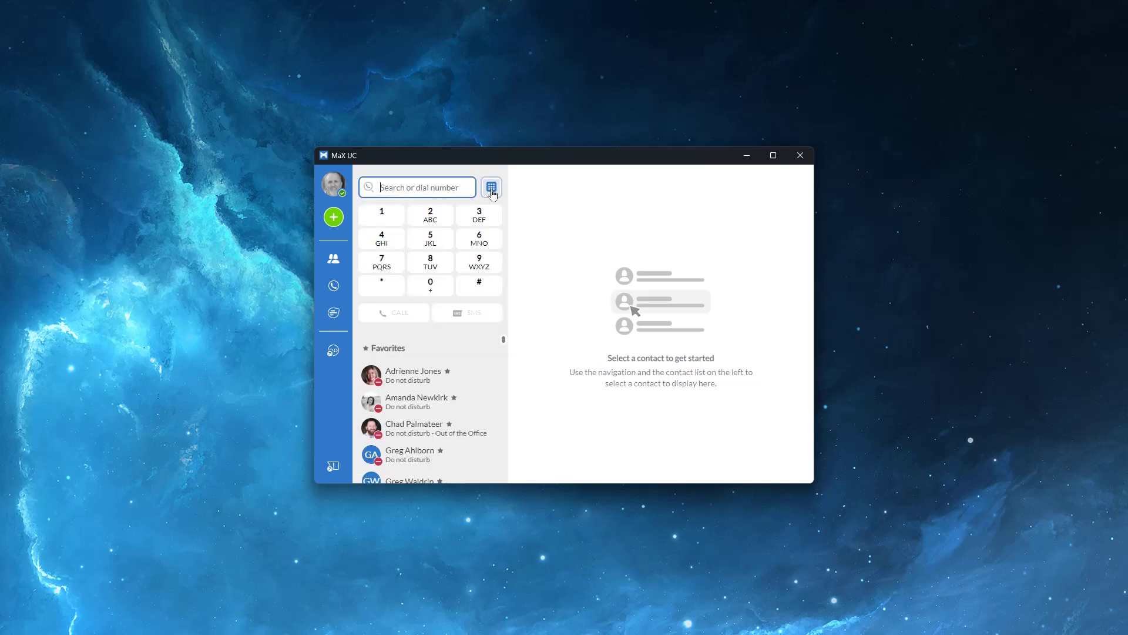
left_click(493, 194)
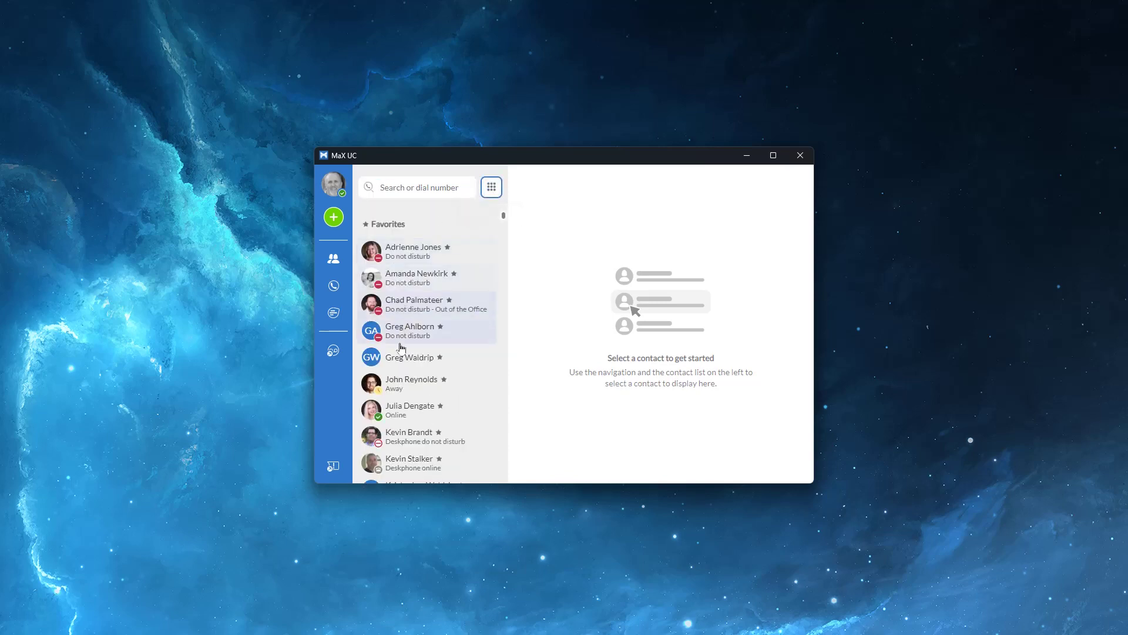
left_click(440, 329)
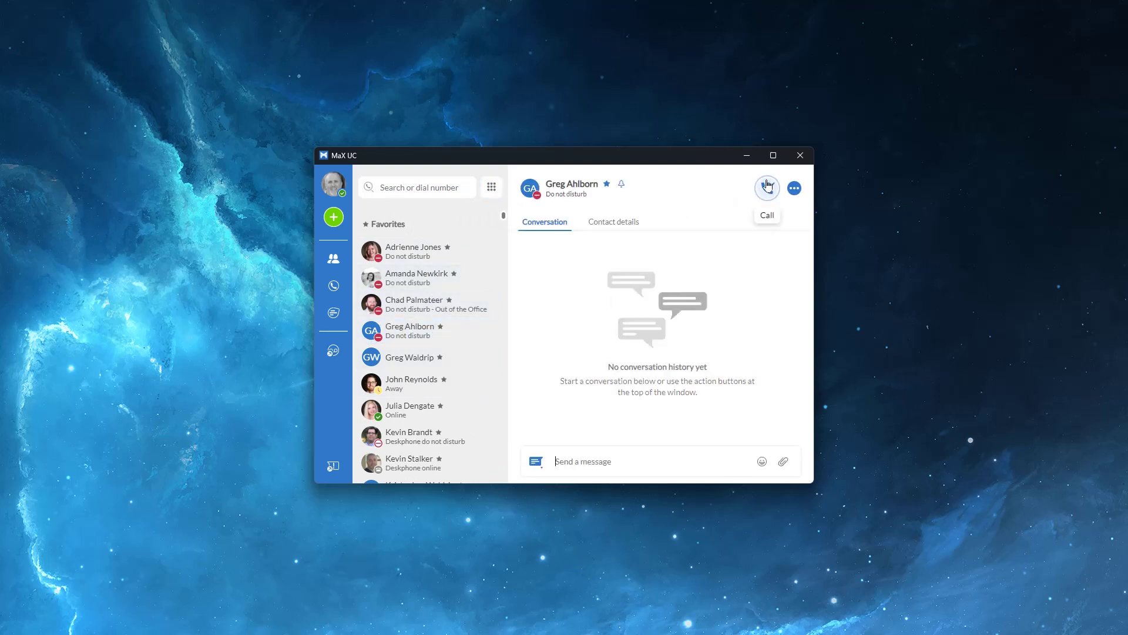
left_click(404, 187)
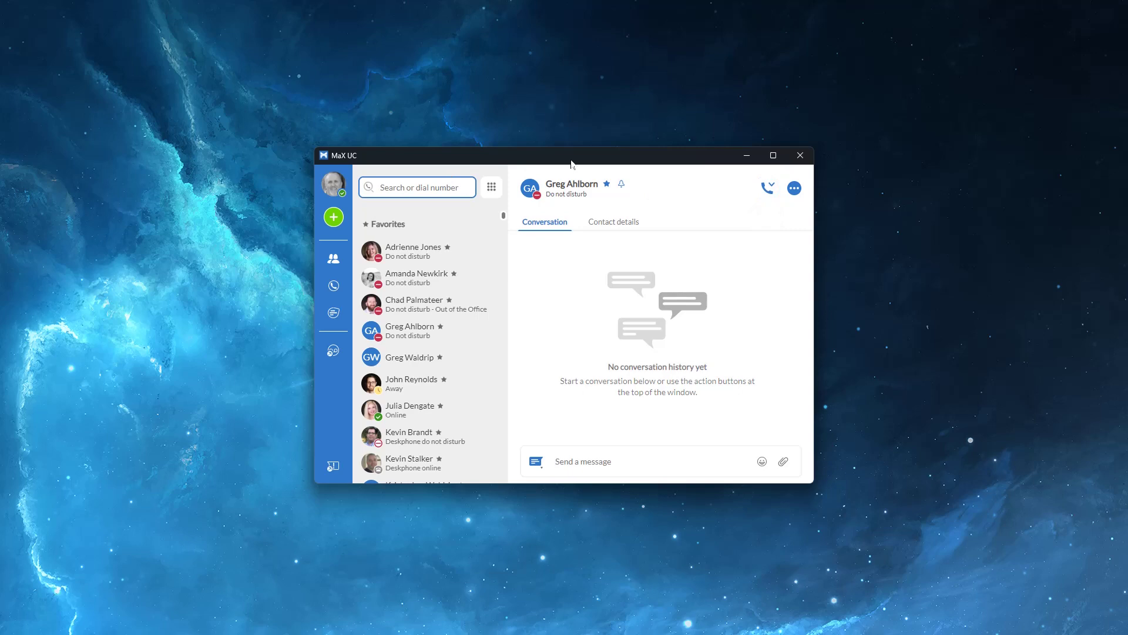
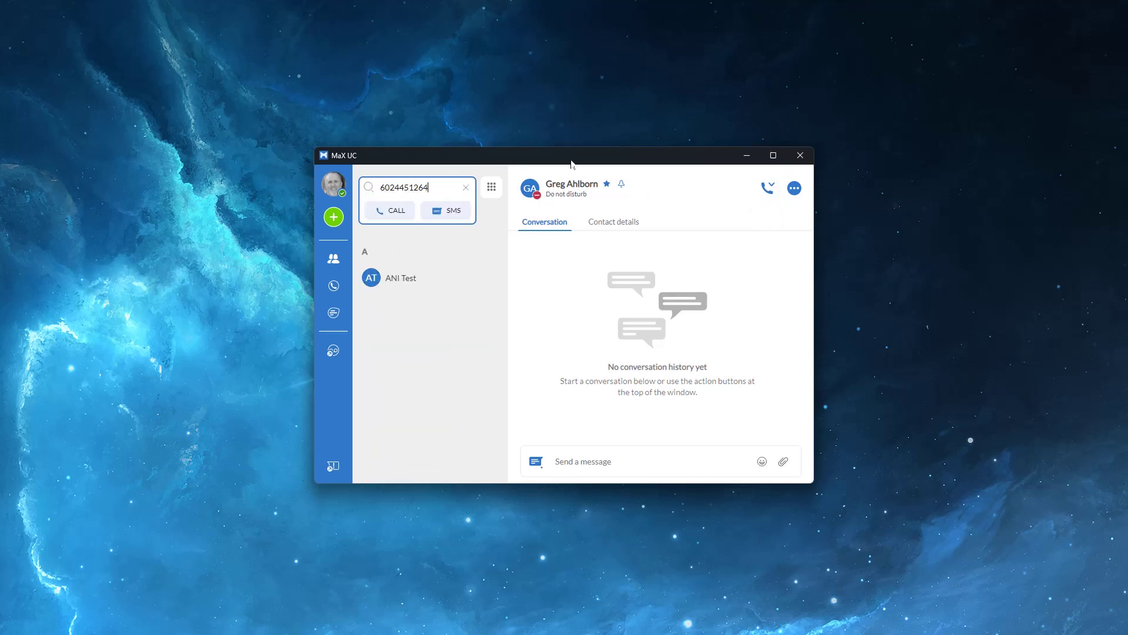
- Dial the ANI Test number from the dial field and hide the Call Connected notice
key("Return")
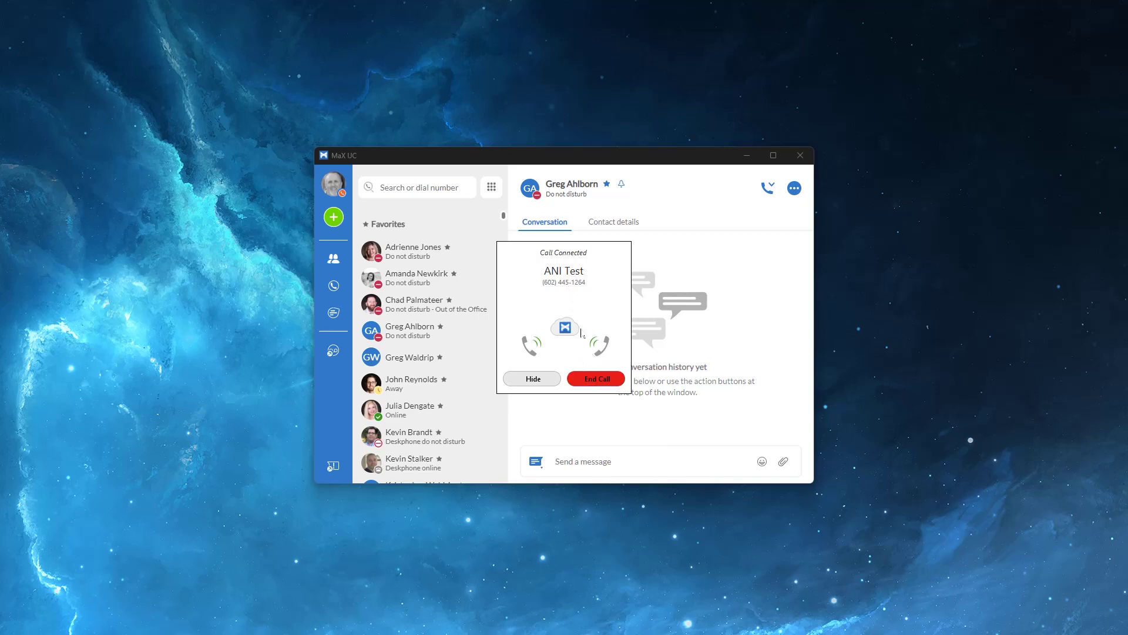
left_click(537, 383)
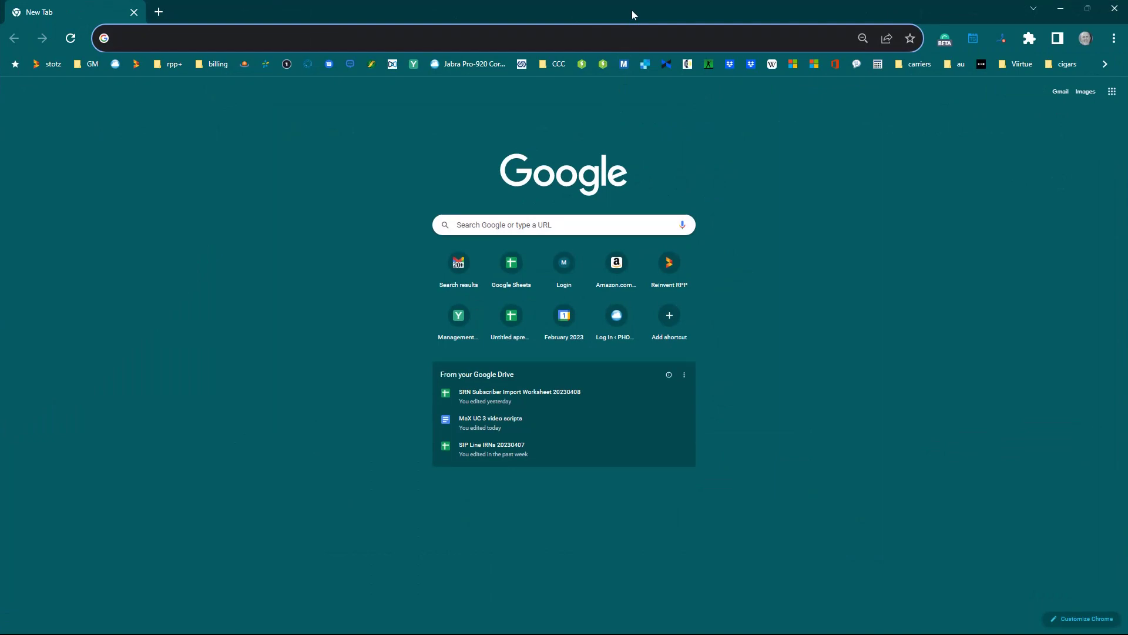
- Search Google for 'phoneware' and click the PHONEWARE business phone number link
left_click(167, 41)
type("phoneware")
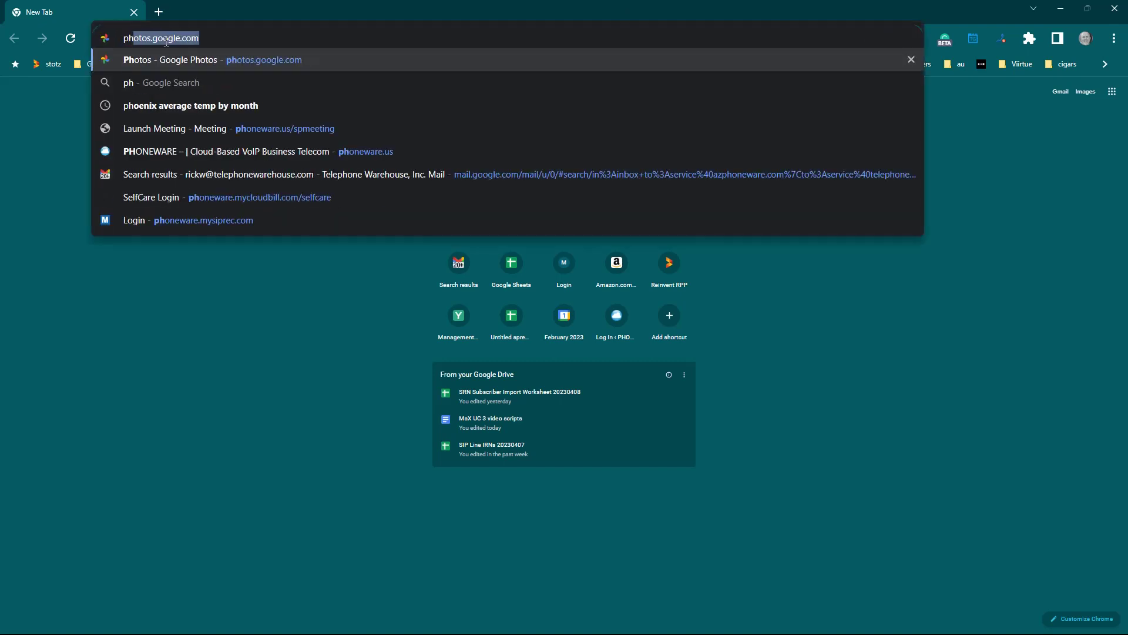
key("Return")
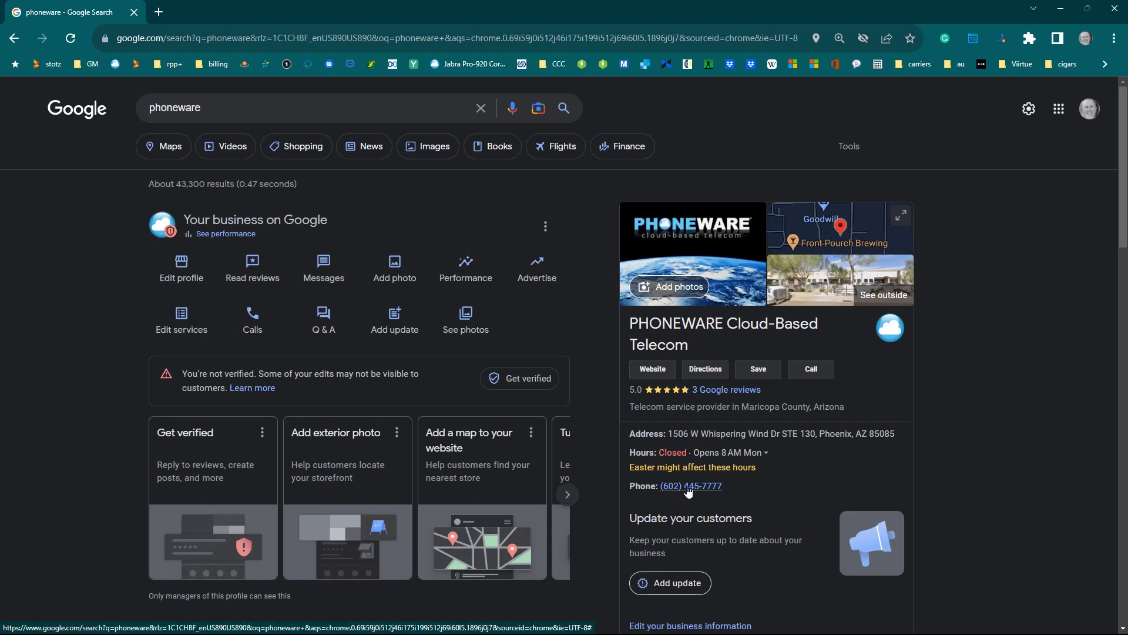
left_click(698, 491)
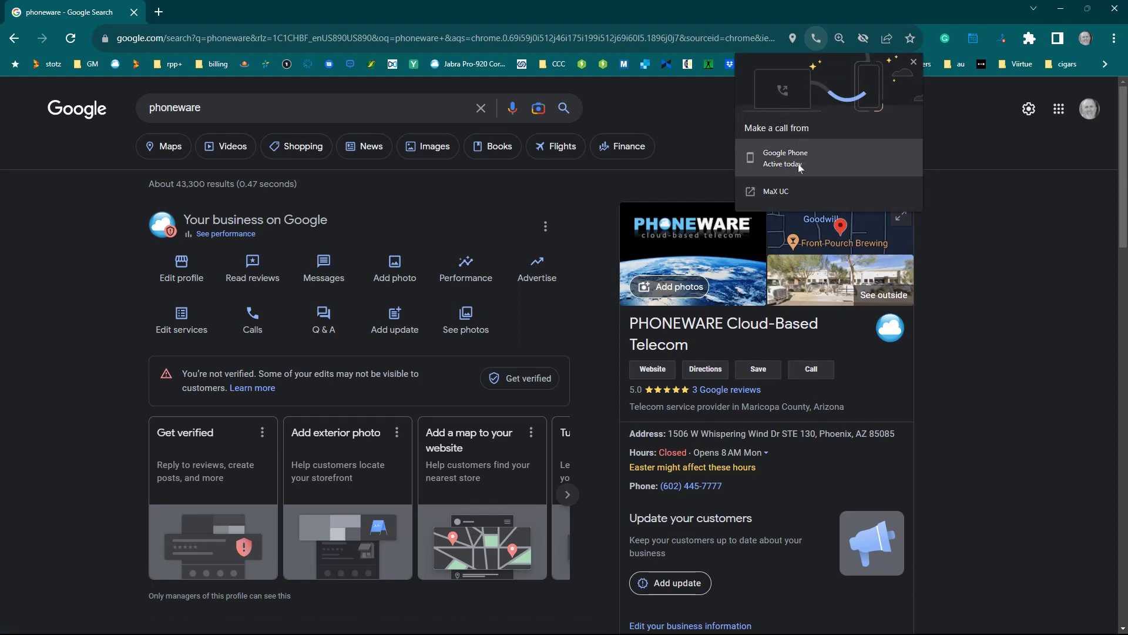
- Place the call through MaX UC, hide the connected notice, and scroll through the results
left_click(778, 193)
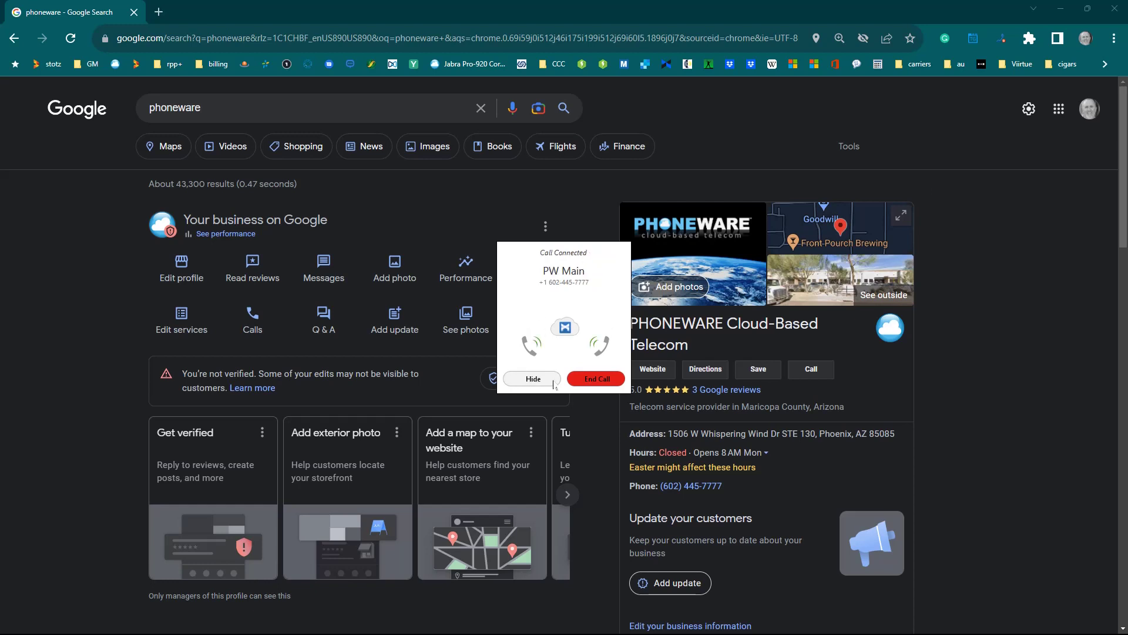
left_click(571, 376)
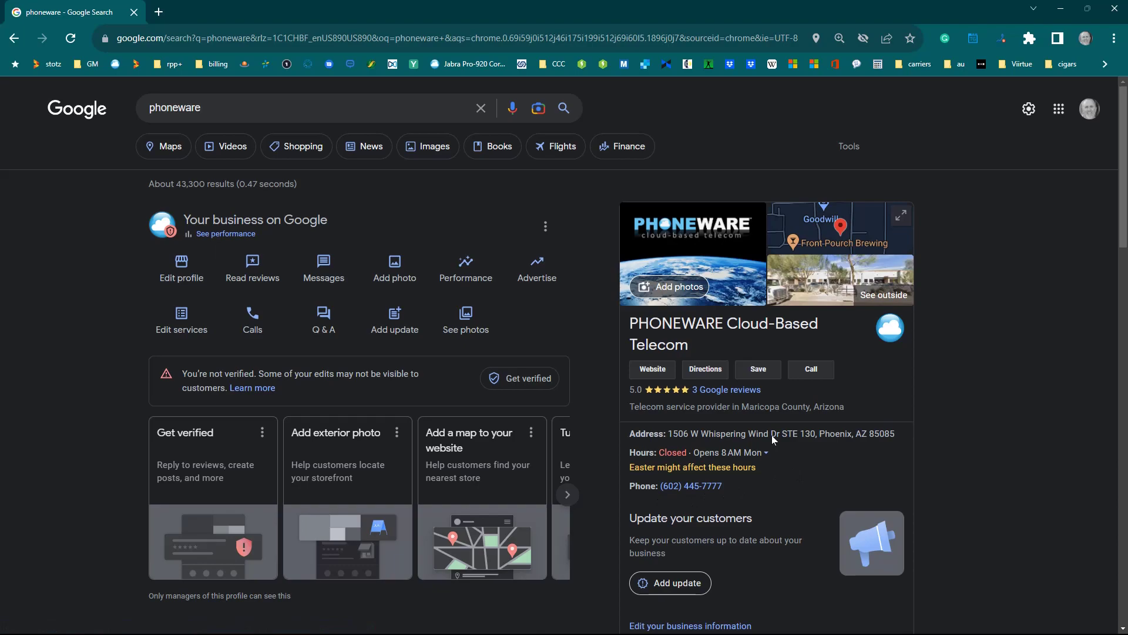
scroll(764, 481, "down", 5)
scroll(766, 482, "down", 3)
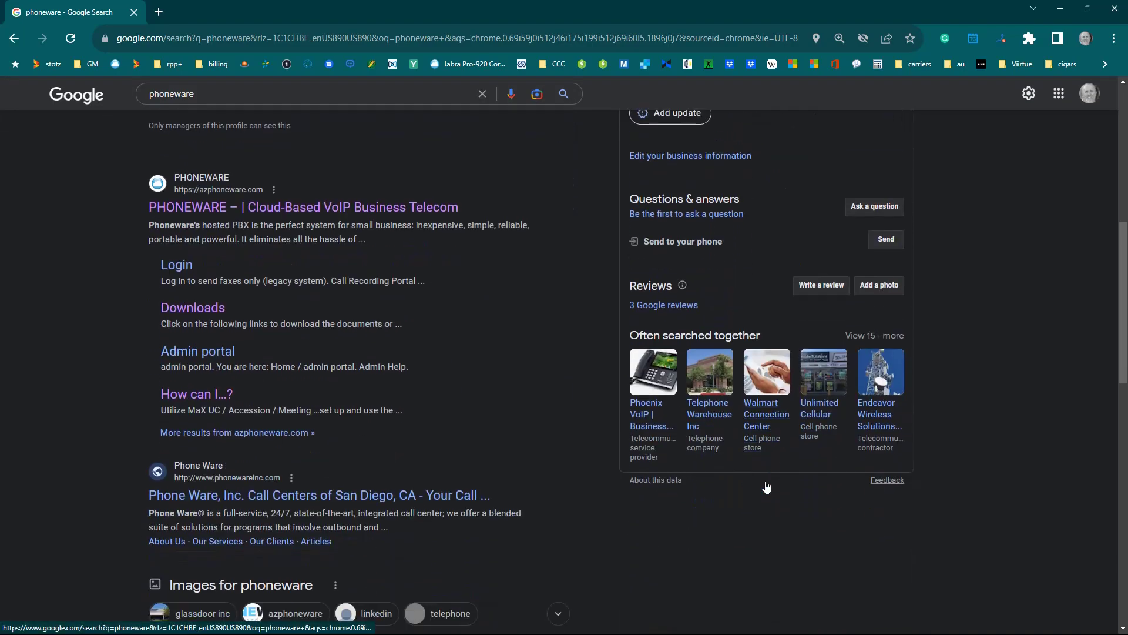
scroll(678, 516, "down", 5)
scroll(710, 508, "down", 5)
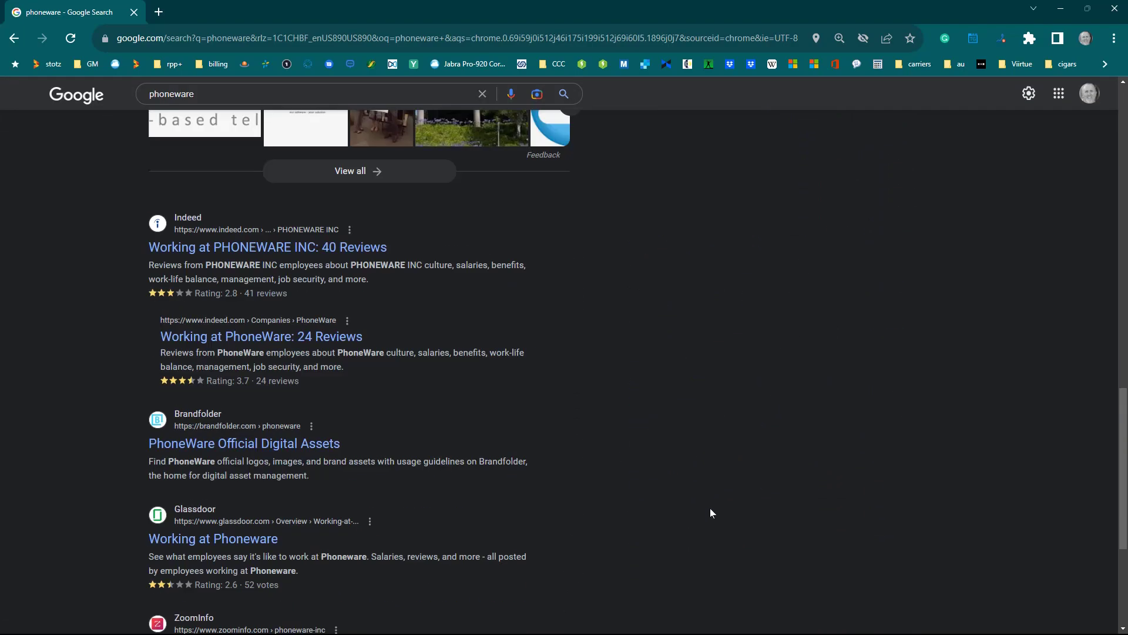
scroll(710, 508, "up", 15)
scroll(710, 506, "up", 2)
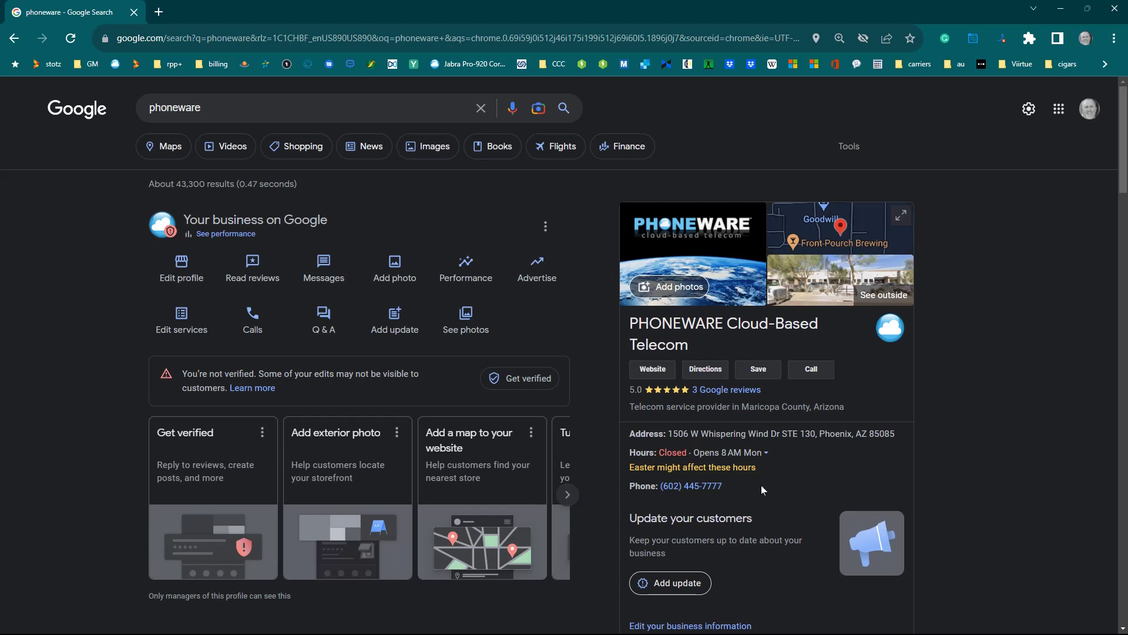
- Reopen the number's calling choices, dismiss them, and close Chrome
left_click(704, 493)
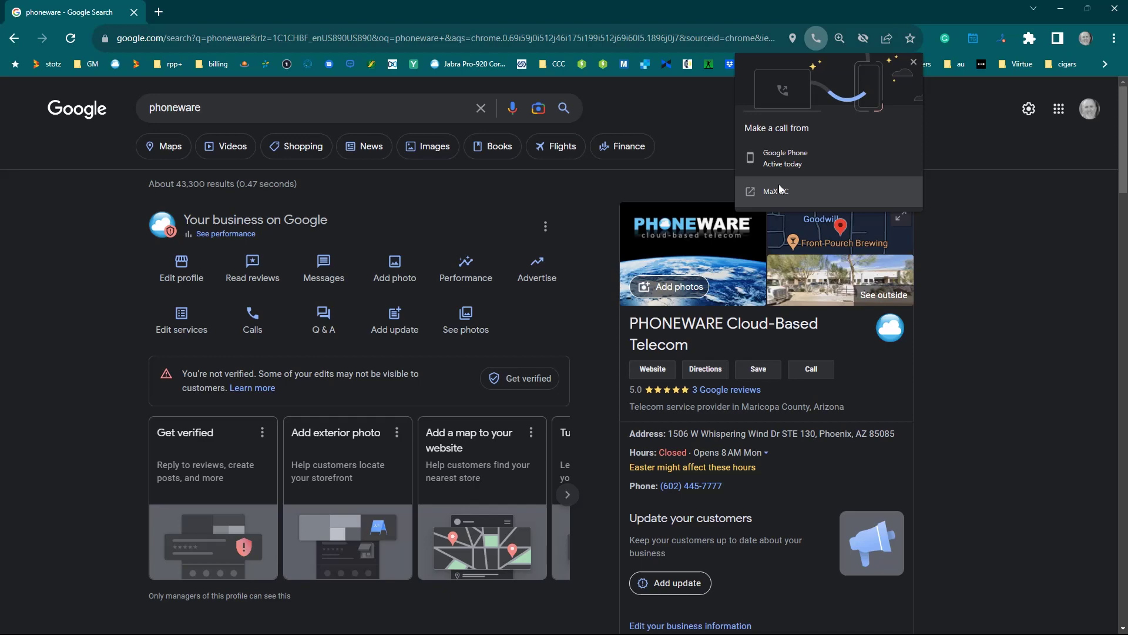
left_click(778, 193)
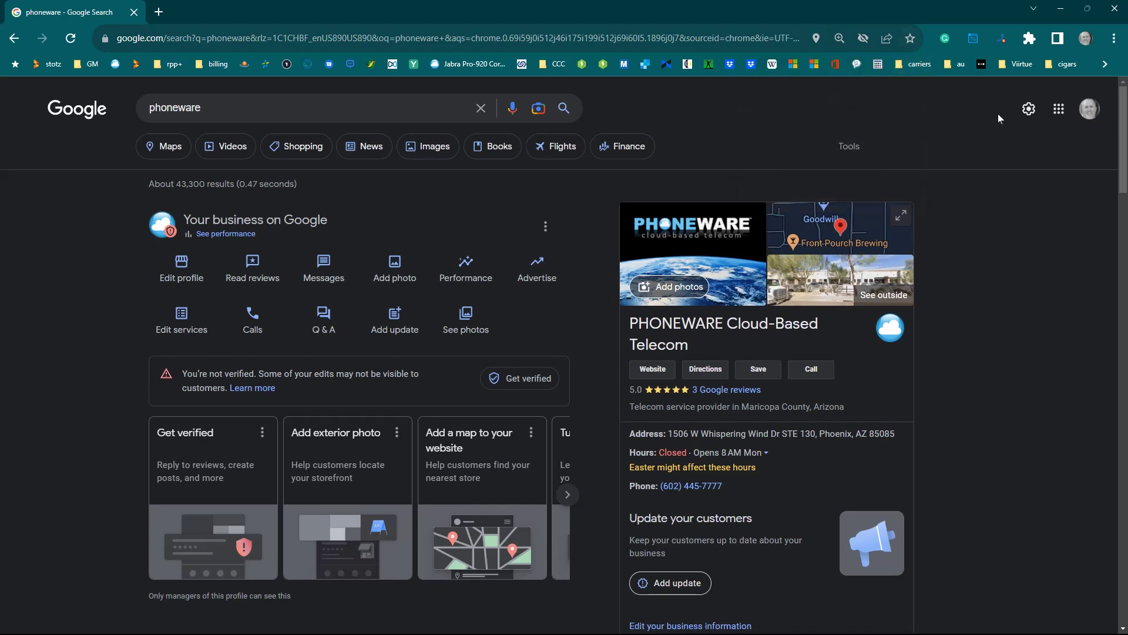
left_click(1111, 13)
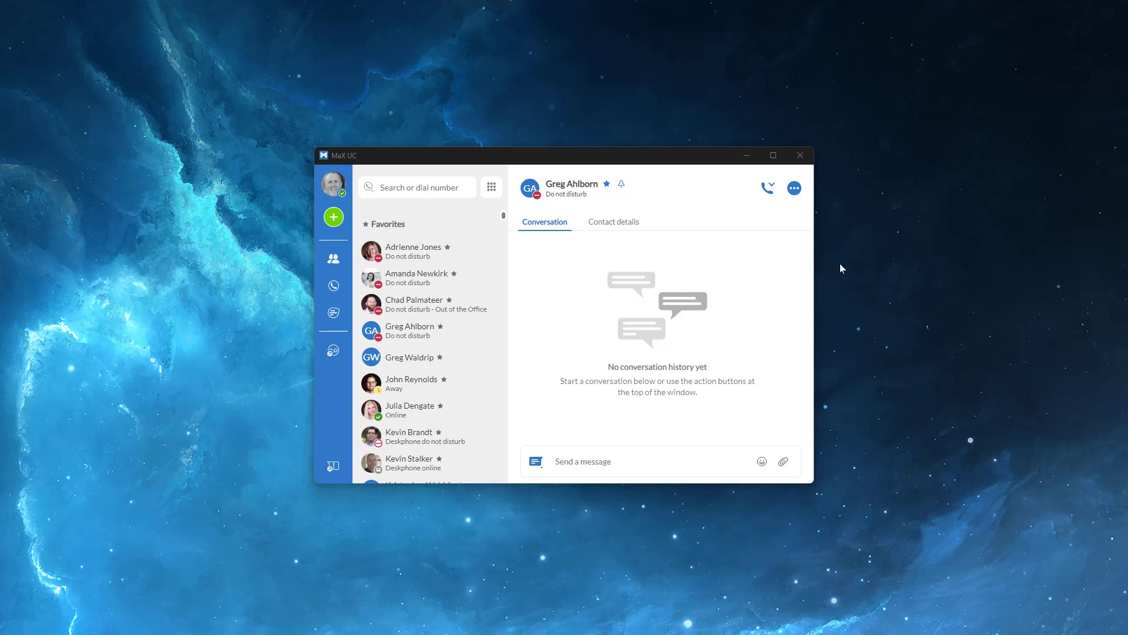
- Drag the MaX UC window by its title bar slightly up and to the left
left_click_drag(623, 159, 607, 128)
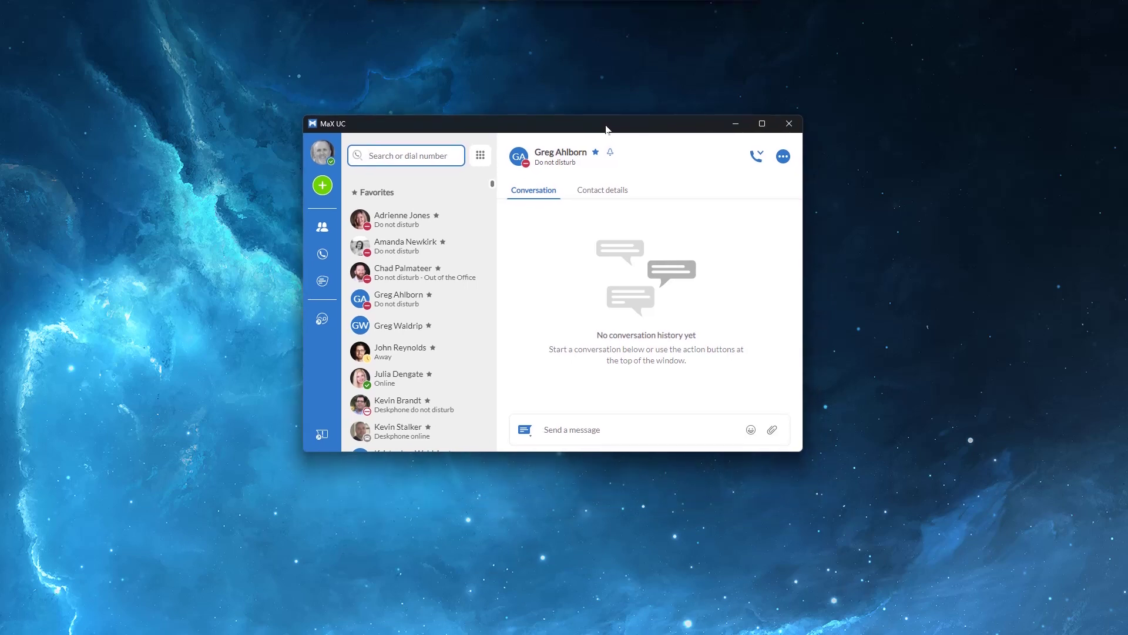